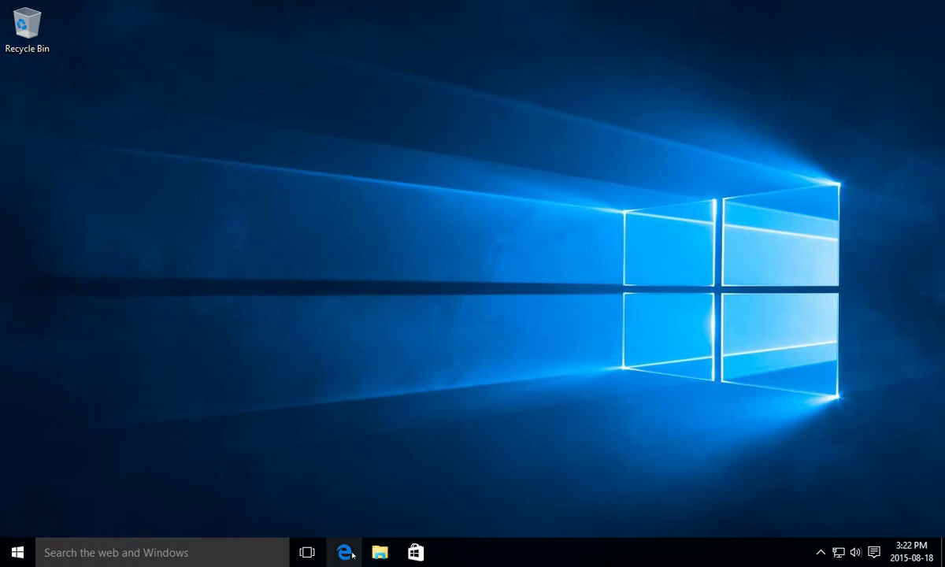
- Launch Microsoft Edge, close its Welcome tab, and search Bing for 'firefox'
click(344, 552)
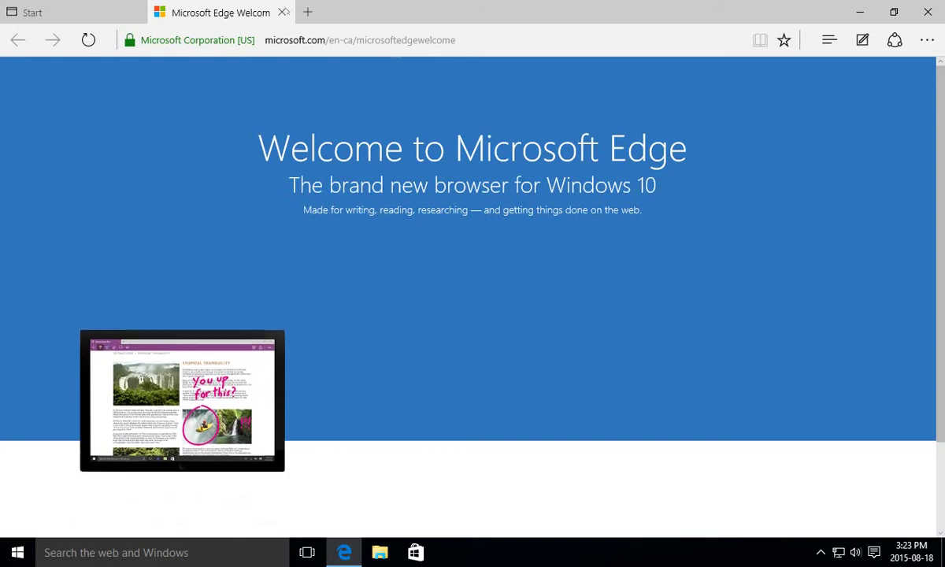
click(281, 12)
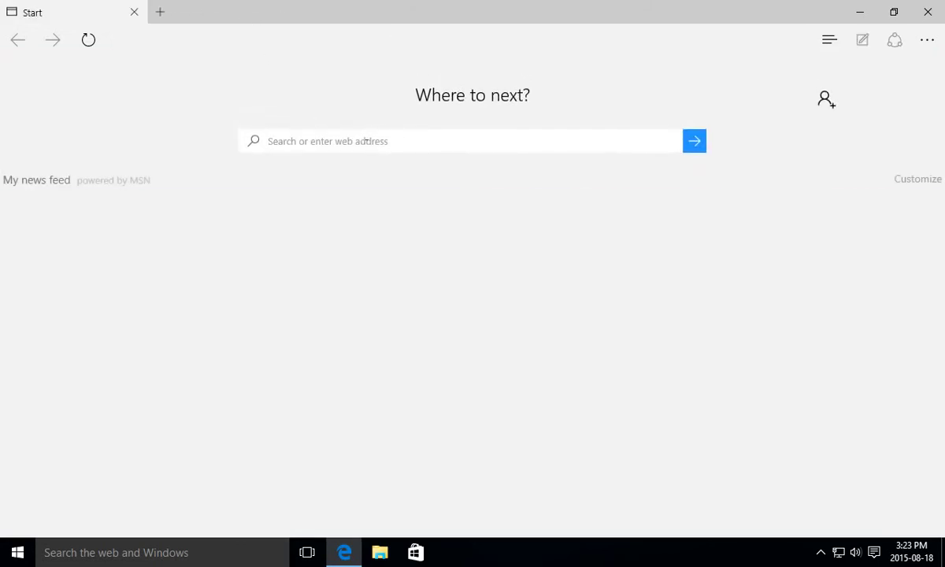
text(fir)
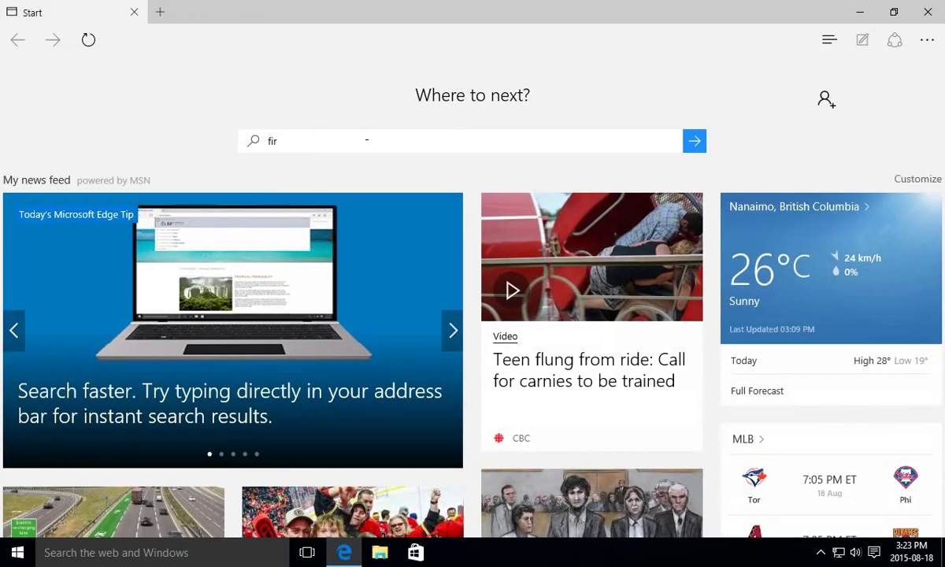
text(efox)
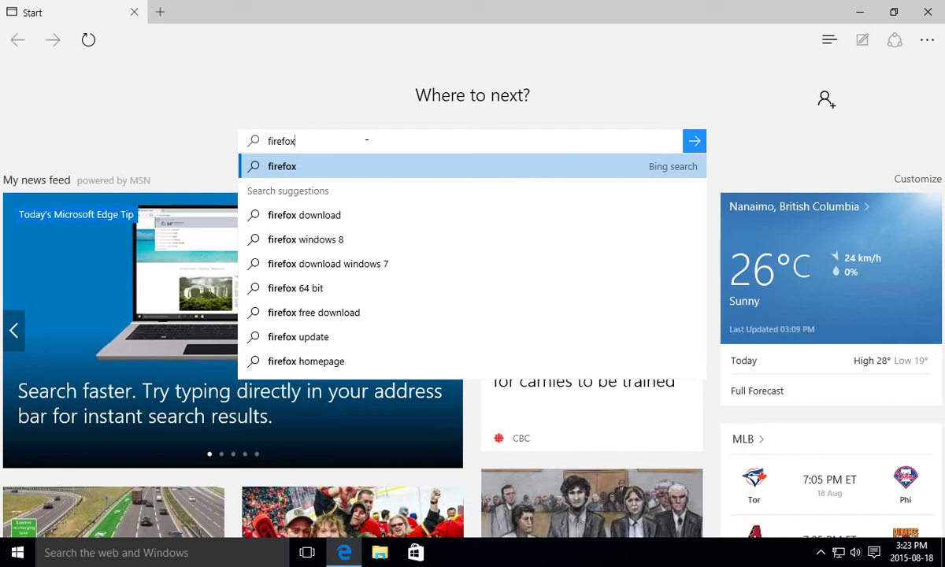
key(Return)
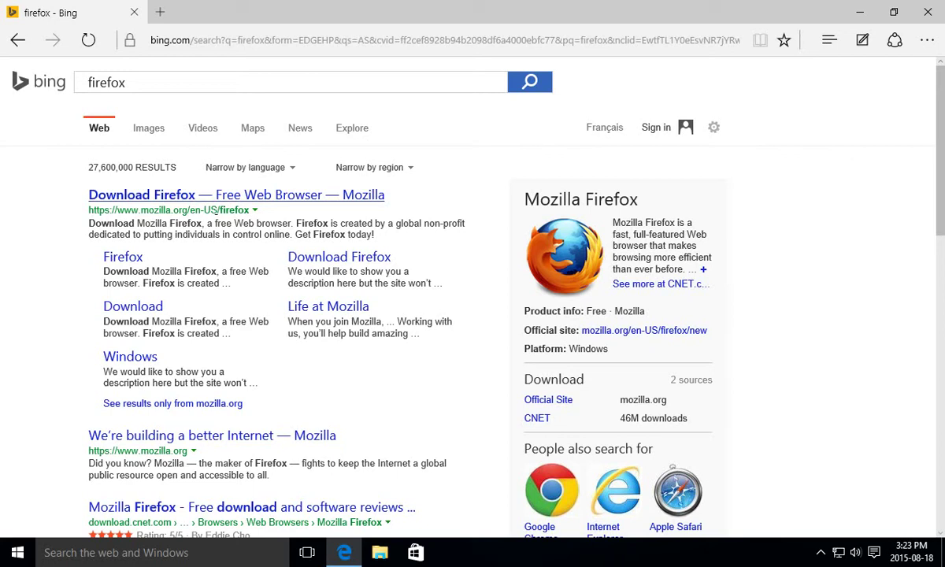
scroll(305, 353, down, 5)
scroll(305, 354, up, 5)
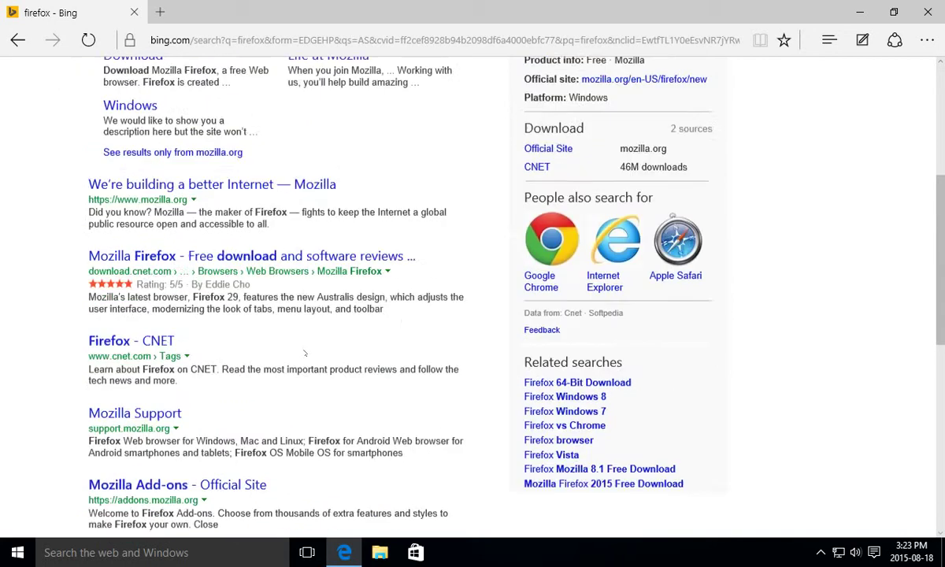
scroll(305, 353, down, 1)
scroll(305, 352, up, 2)
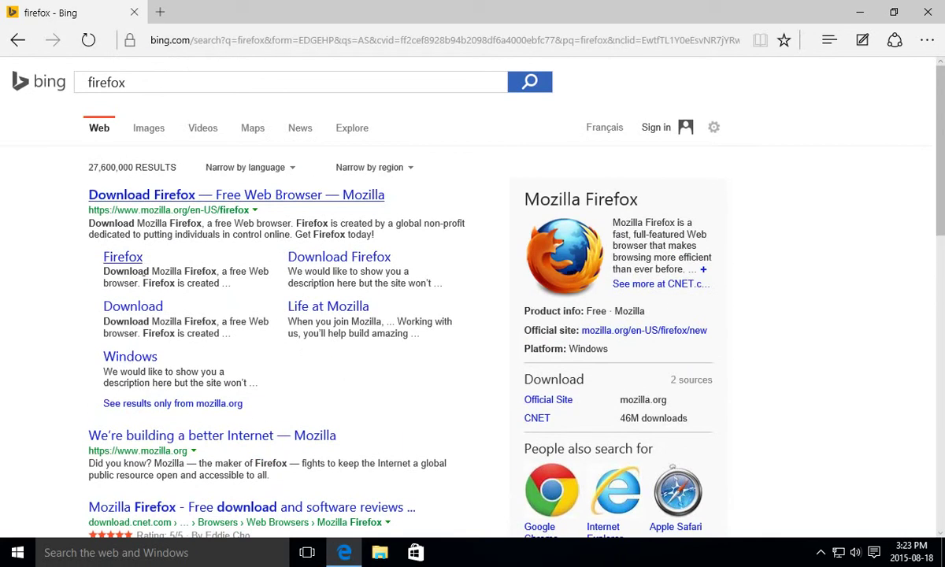
- Go to the Firefox download page and run the downloaded Firefox Setup Stub 40.0.2.exe
click(133, 308)
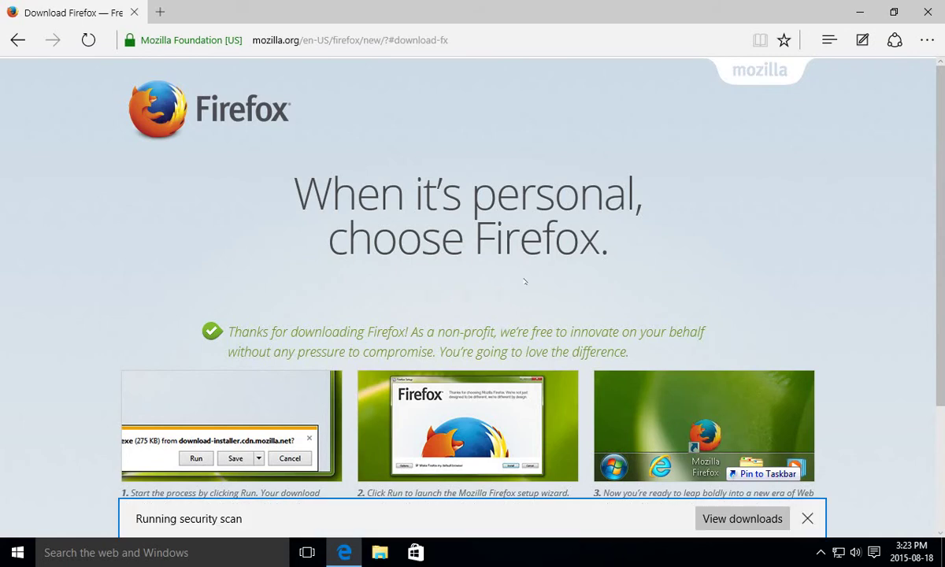
scroll(525, 281, down, 3)
scroll(521, 278, up, 3)
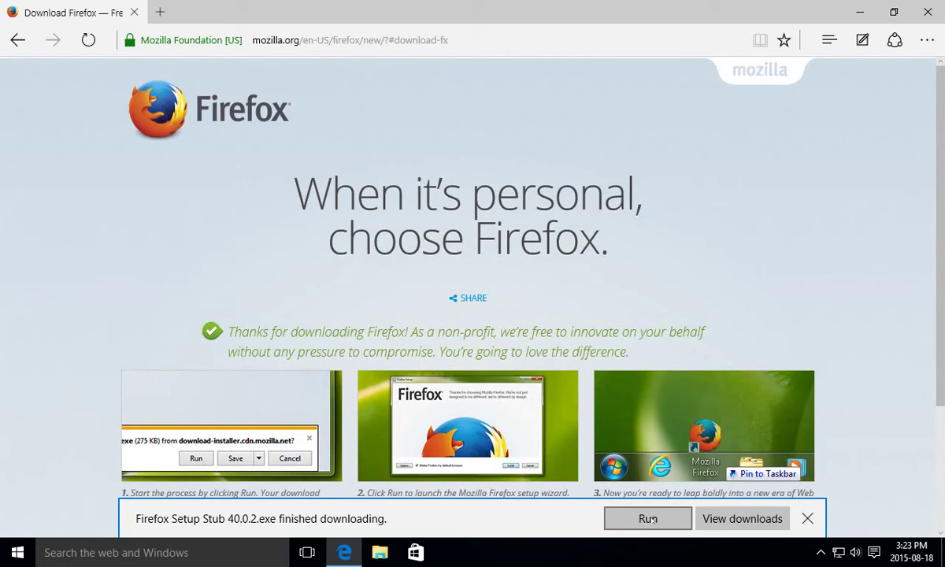
click(648, 518)
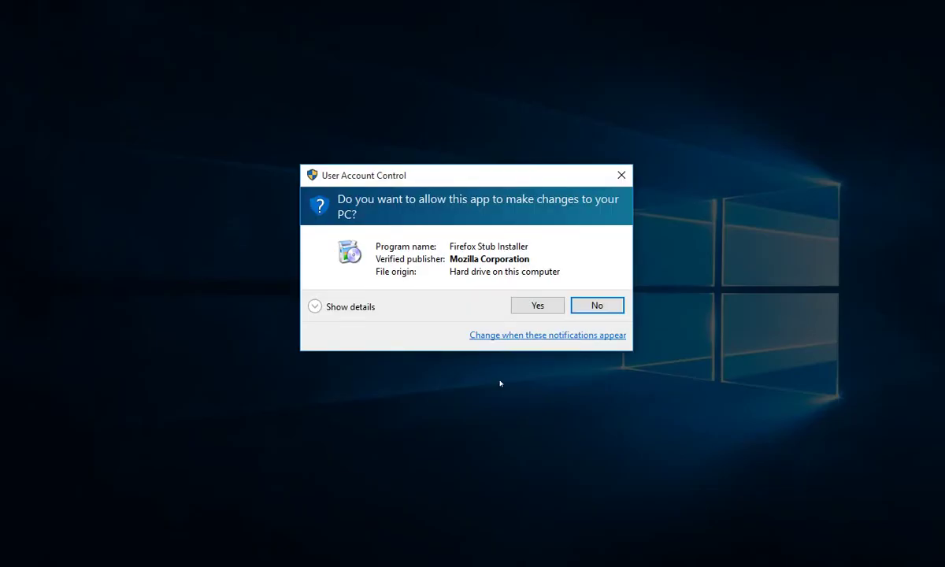
- Allow the installer, close Edge, and install Firefox without sending installation information to Mozilla
click(537, 305)
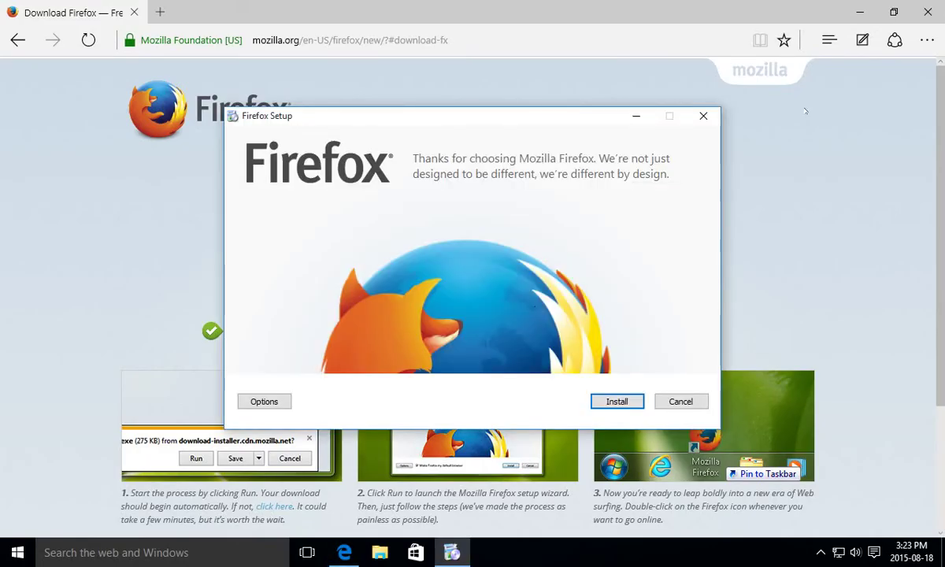
click(929, 12)
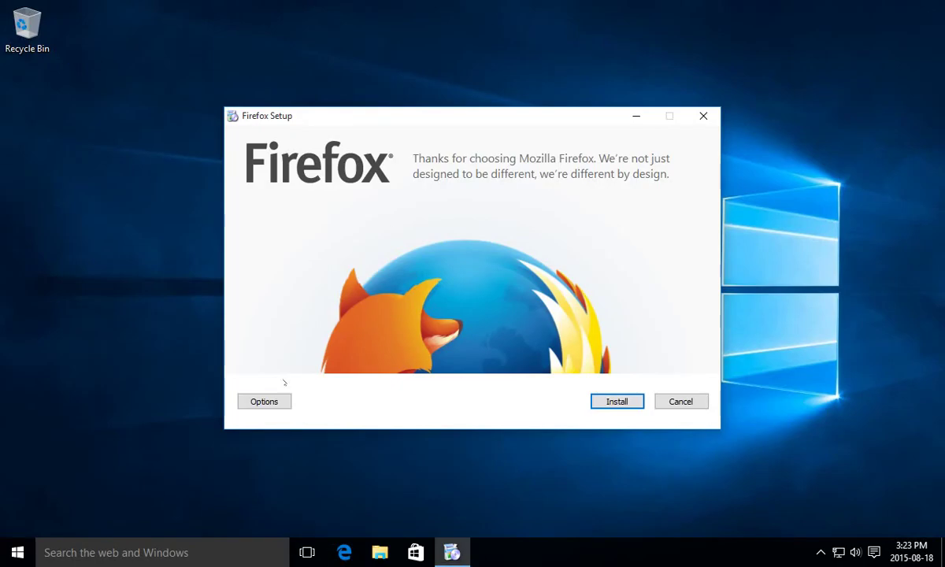
click(265, 403)
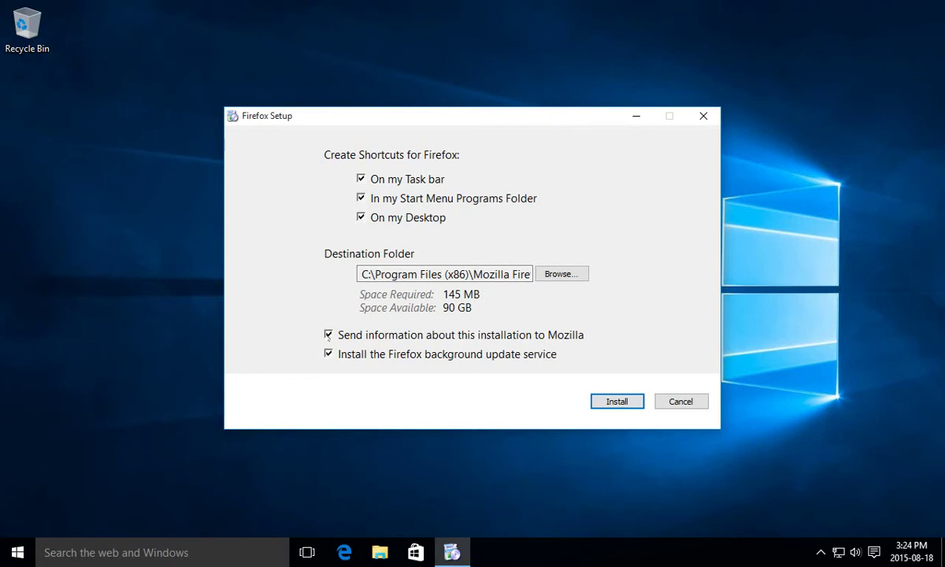
click(328, 336)
click(626, 402)
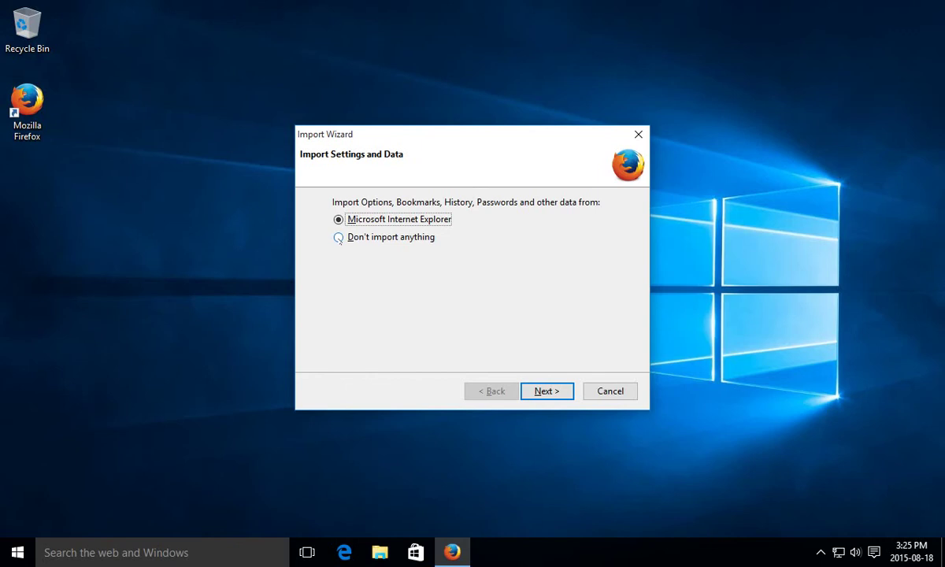
- Choose 'Don't import anything' in the Import Wizard and continue
click(339, 238)
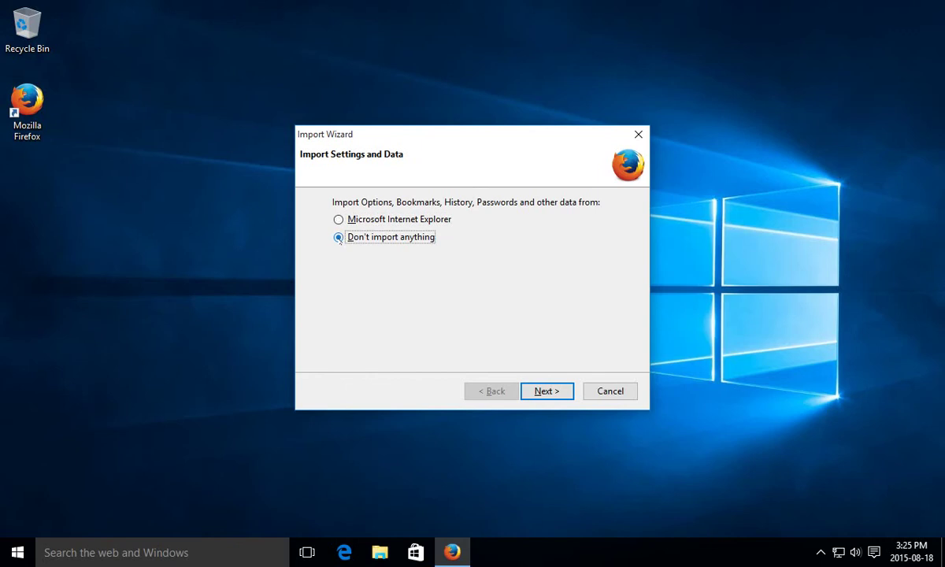
click(547, 391)
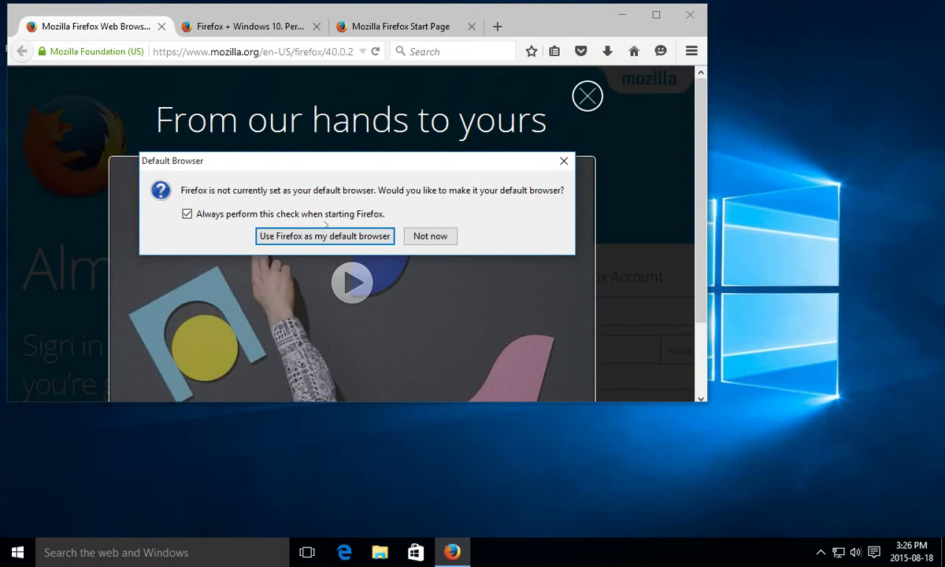
- Set Firefox as the Web browser in Settings' Default apps, then close Settings
click(311, 234)
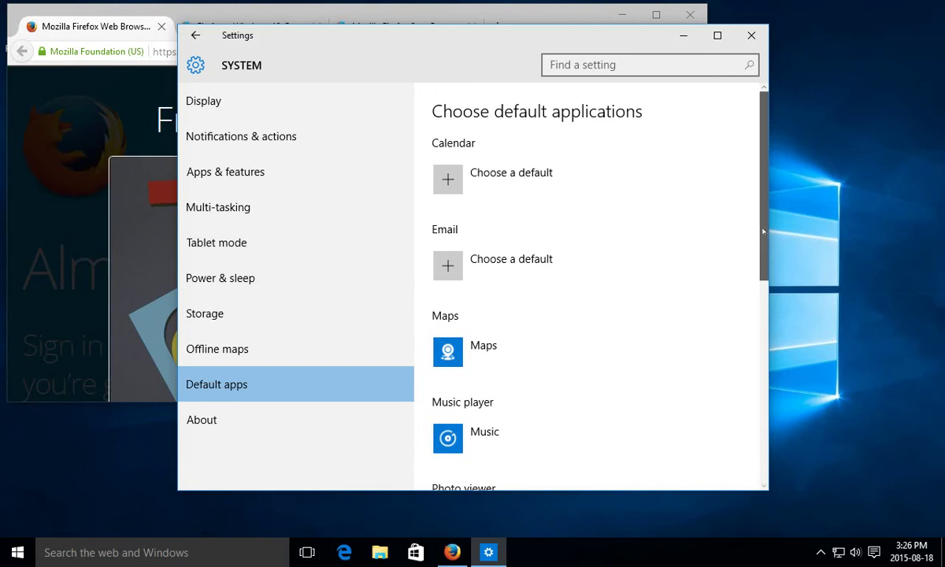
drag(763, 231, 762, 423)
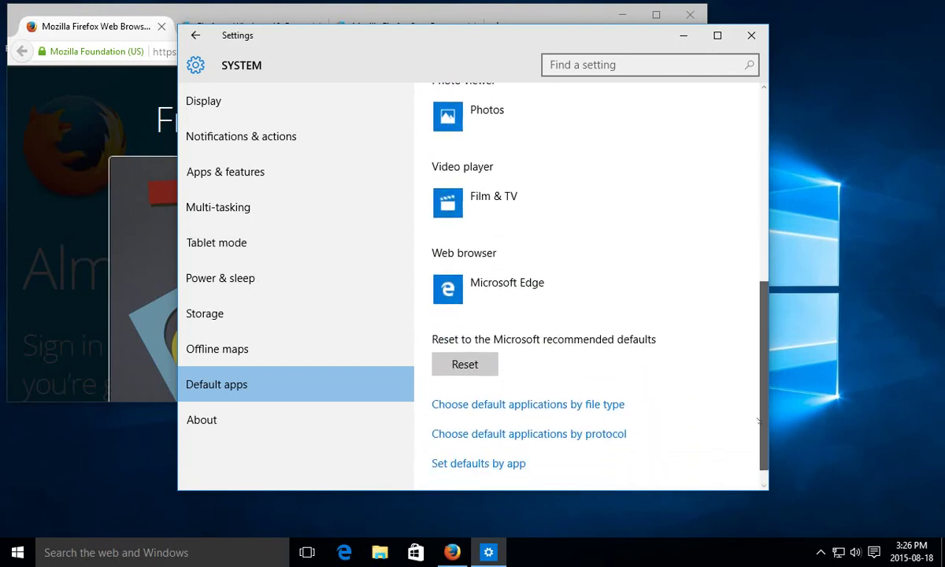
click(469, 296)
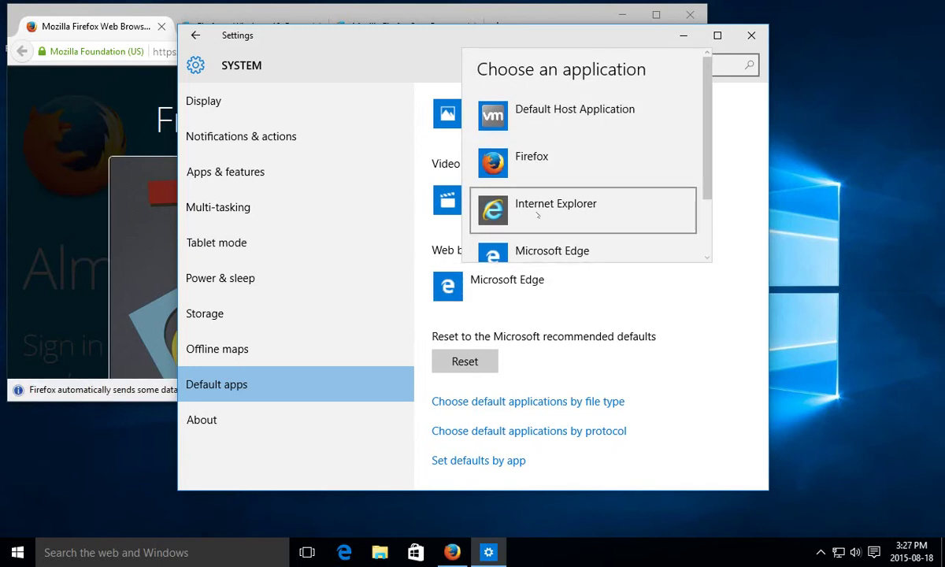
click(532, 167)
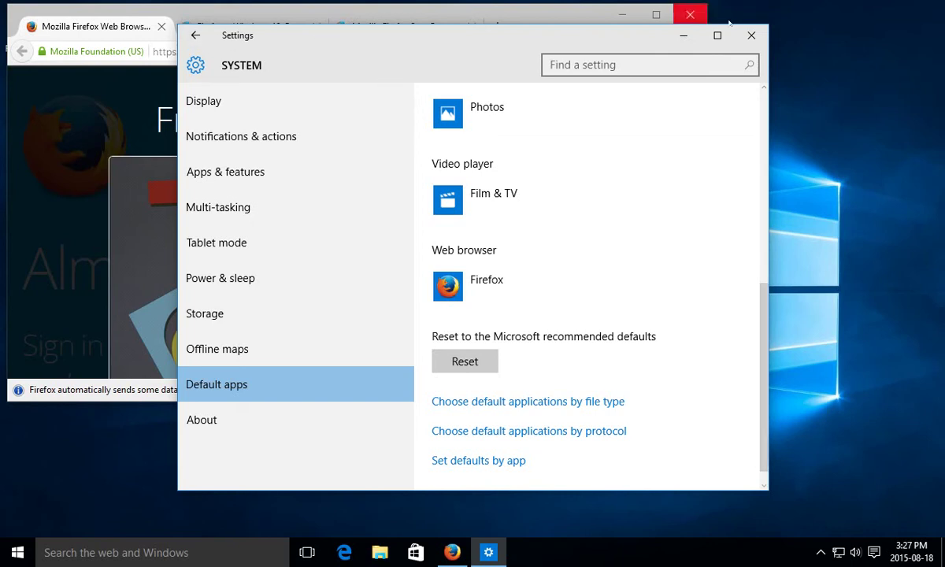
click(754, 40)
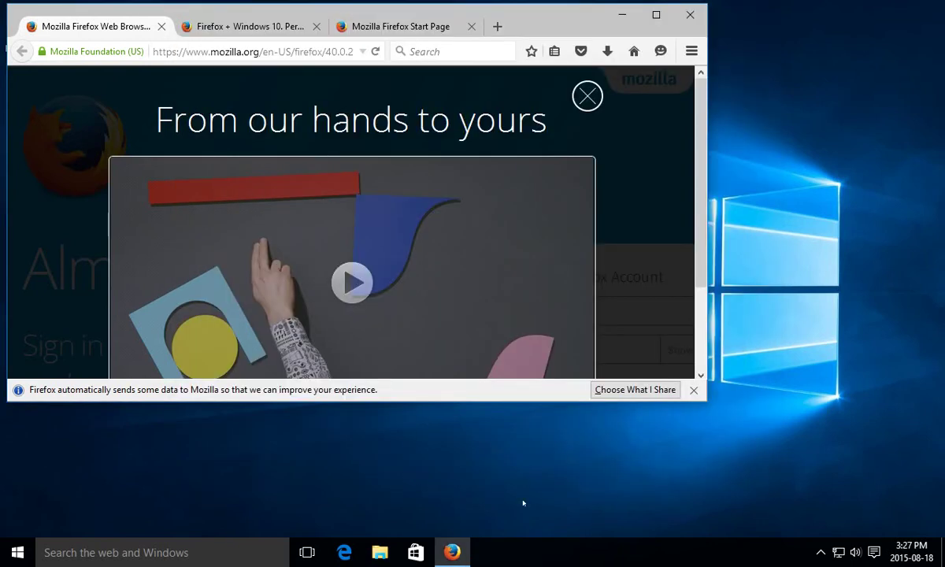
- Maximize Firefox and close the download page and Firefox + Windows 10 welcome tabs
double_click(616, 17)
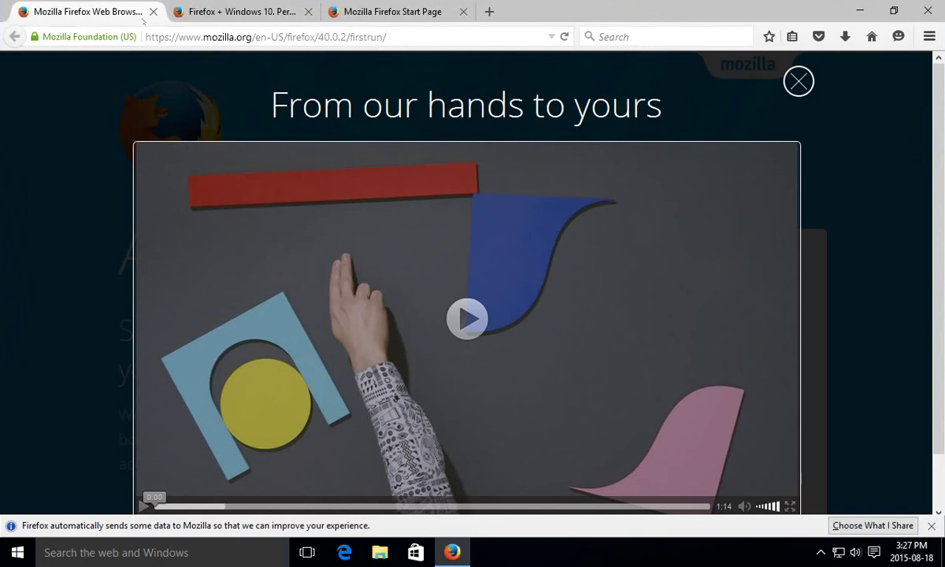
scroll(238, 236, down, 1)
scroll(238, 236, up, 1)
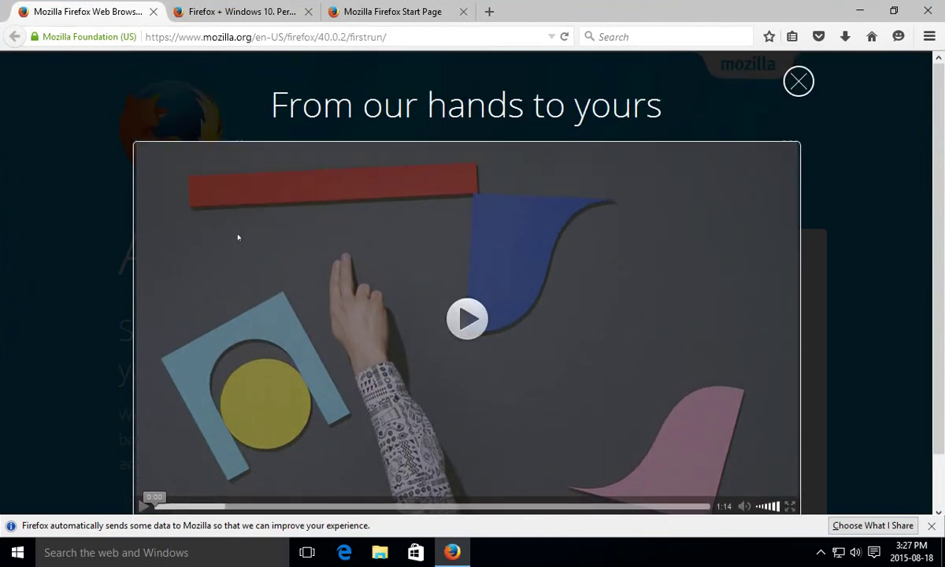
click(154, 12)
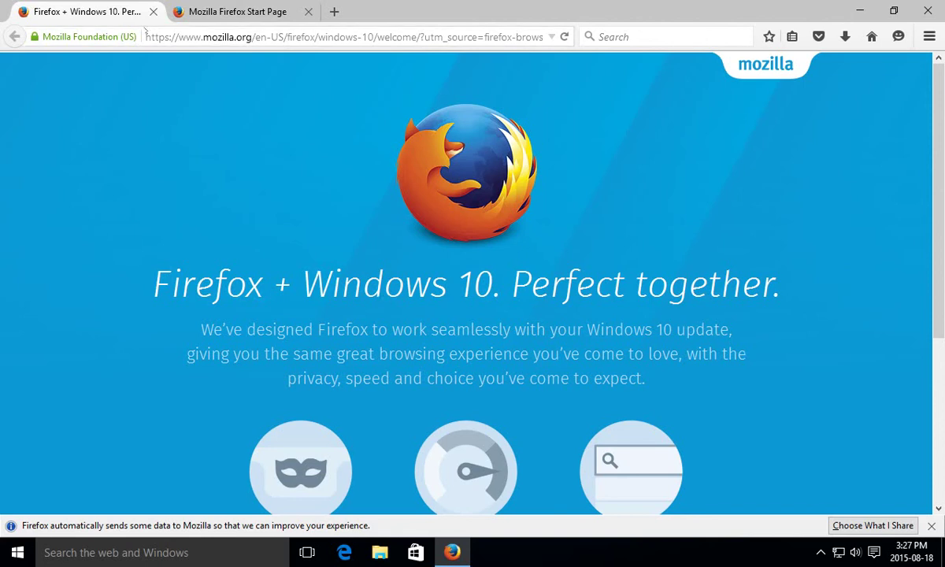
click(153, 12)
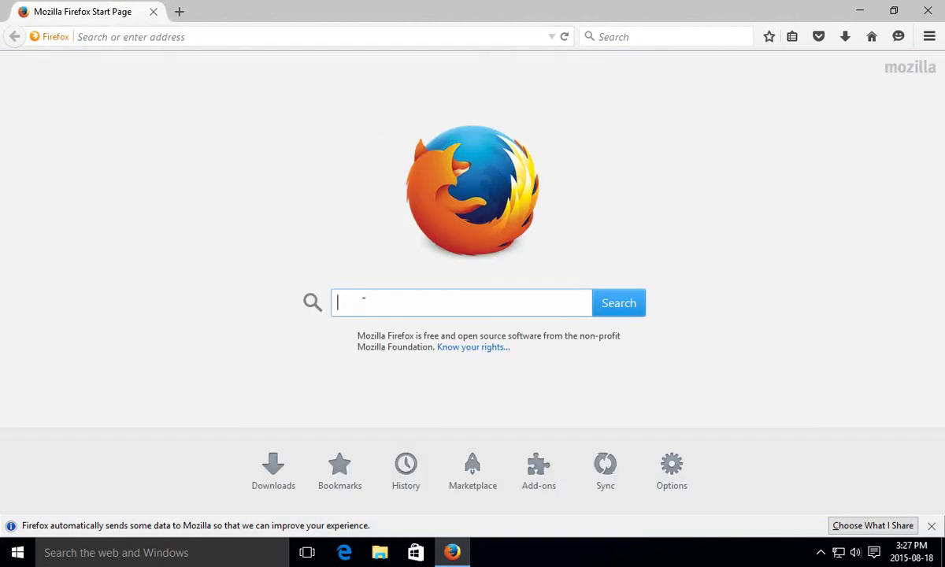
- Search for 'horses' and move the Firefox taskbar icon ahead of the other apps
text(horses)
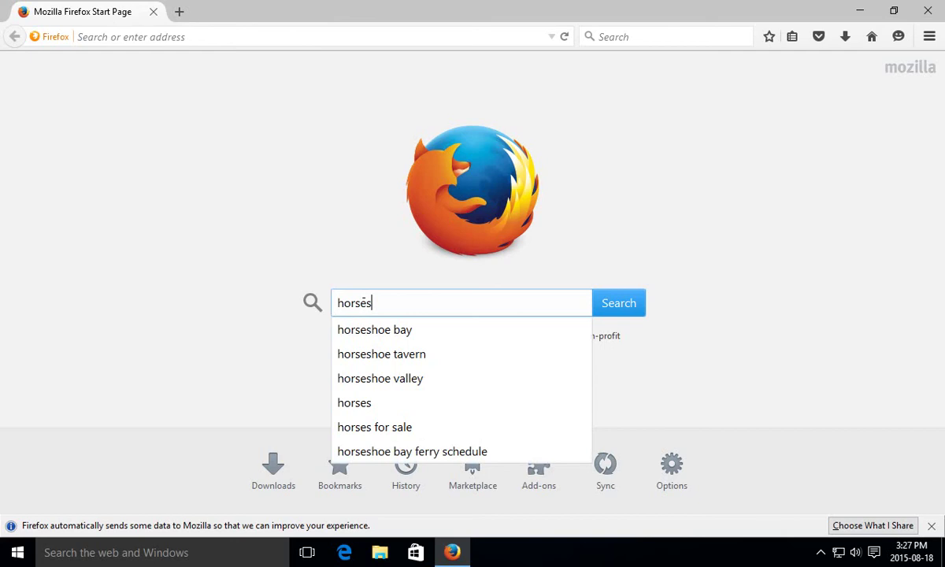
key(Return)
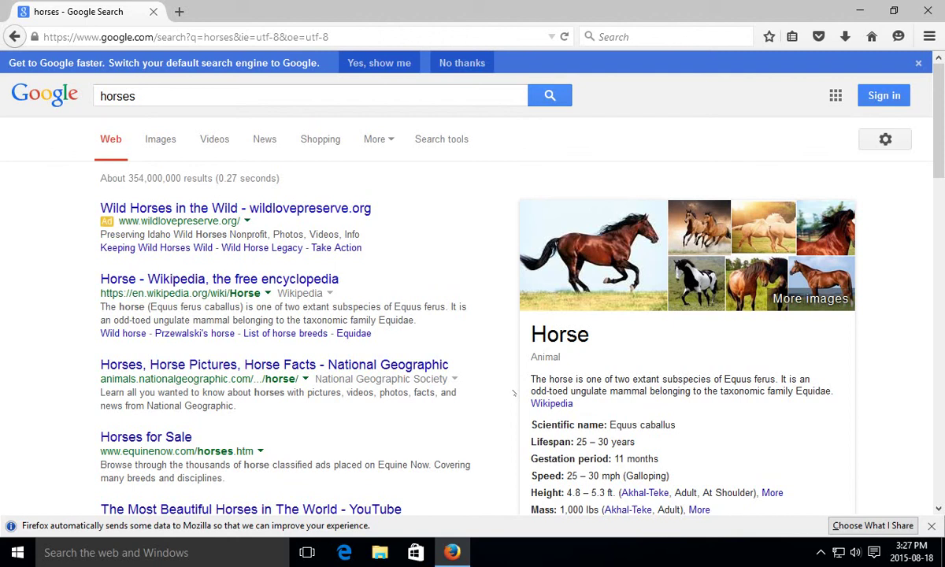
drag(452, 552, 323, 558)
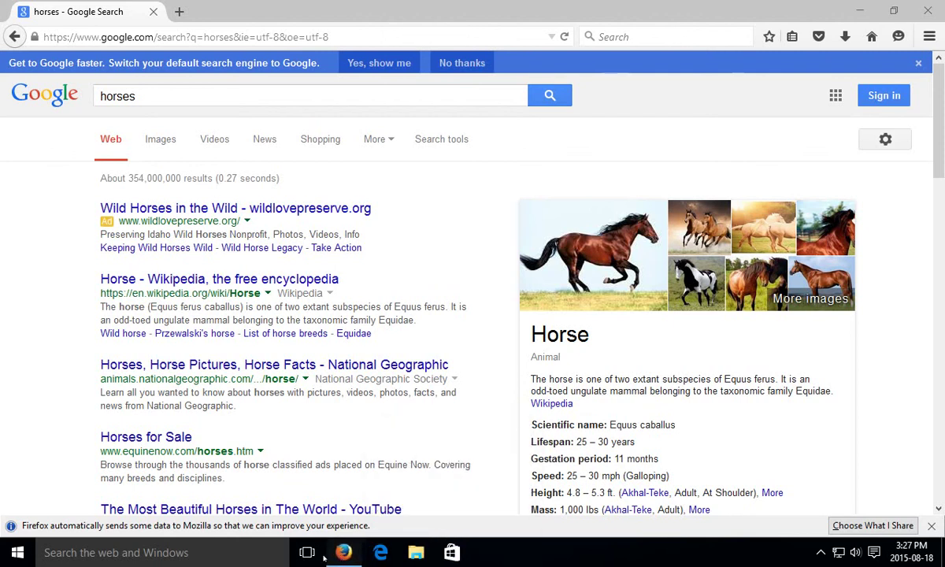
mouse_move(355, 559)
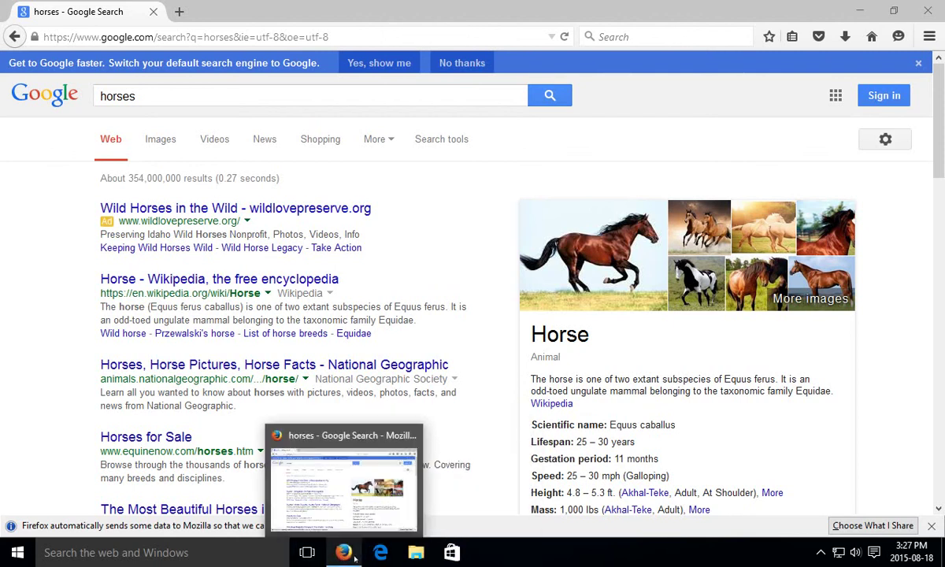
- Relaunch Firefox from its desktop shortcut, pin it first on the taskbar, then close it
click(927, 11)
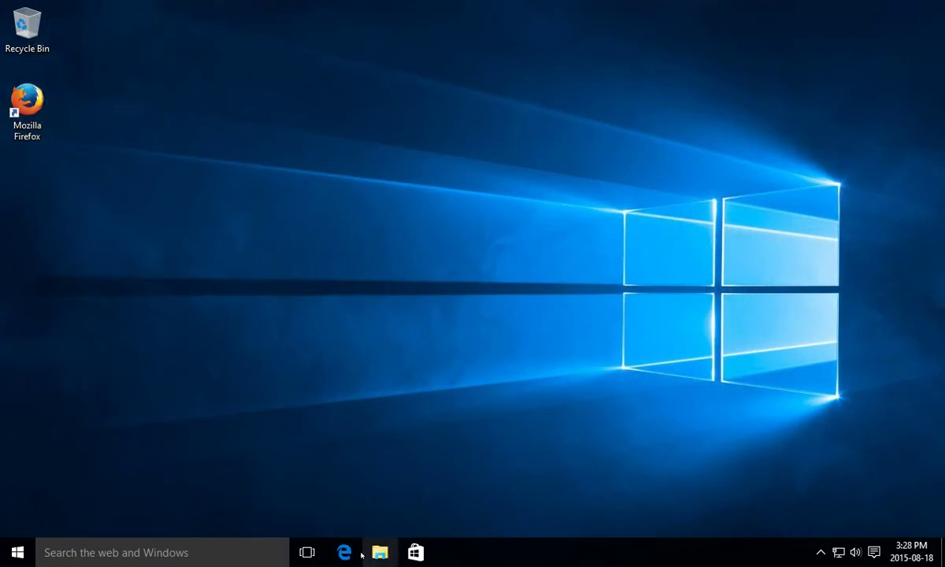
double_click(21, 108)
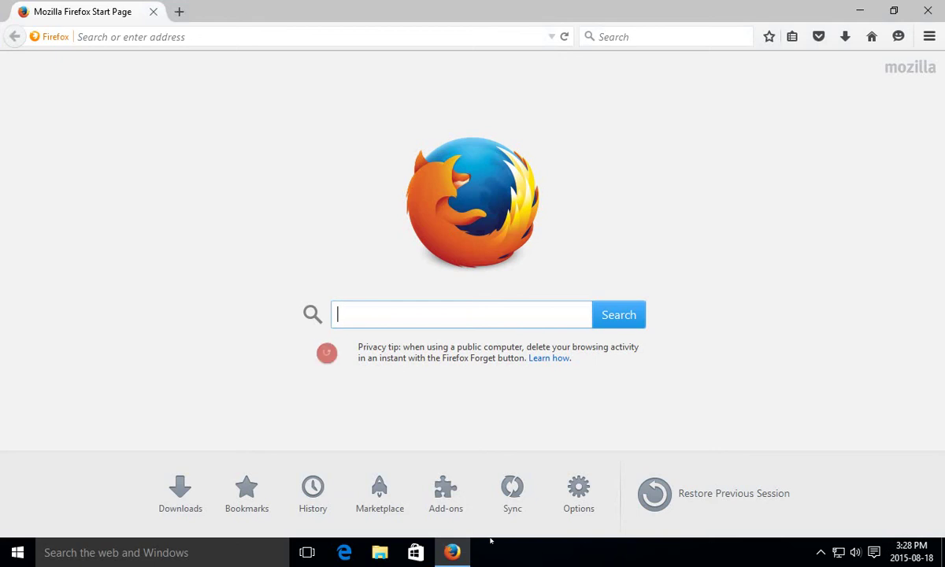
right_click(453, 553)
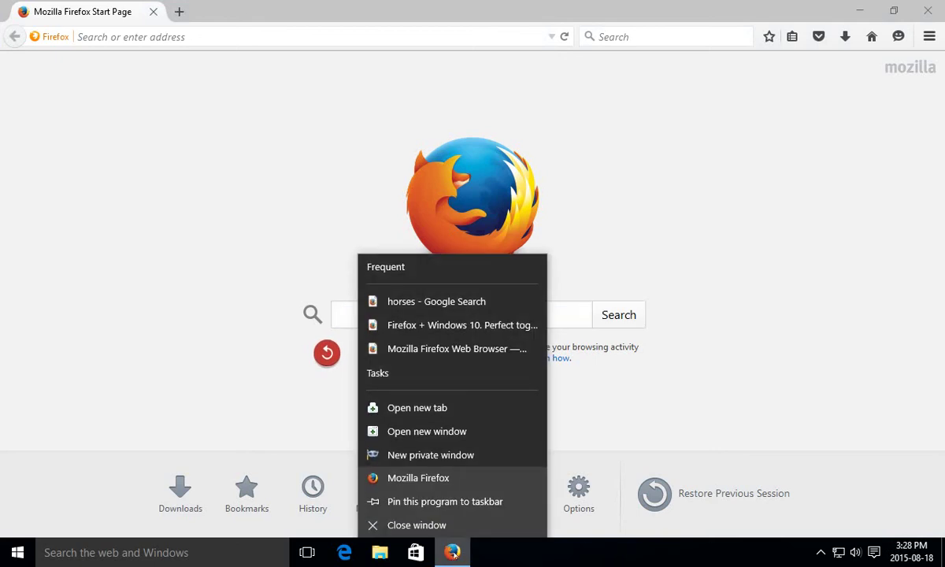
click(444, 509)
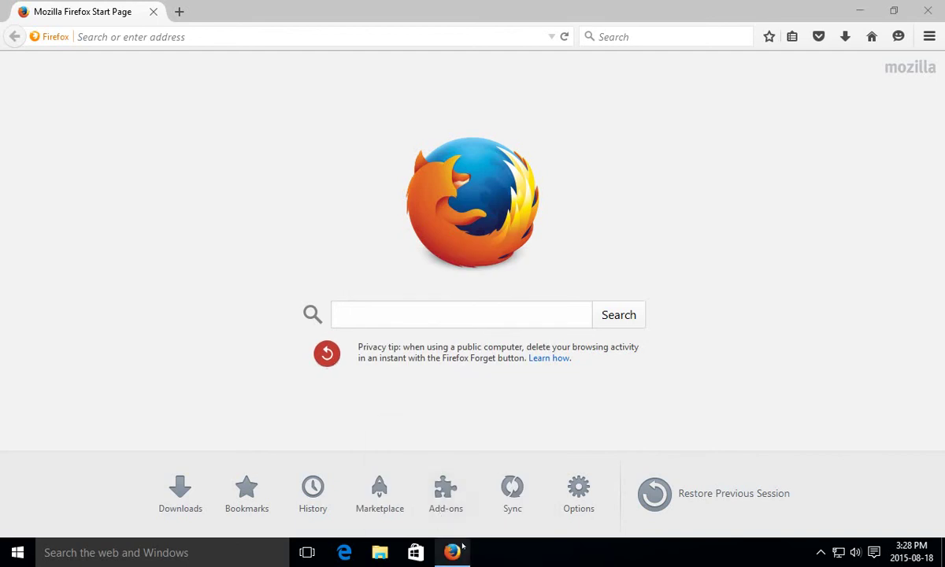
mouse_move(455, 553)
drag(456, 553, 344, 553)
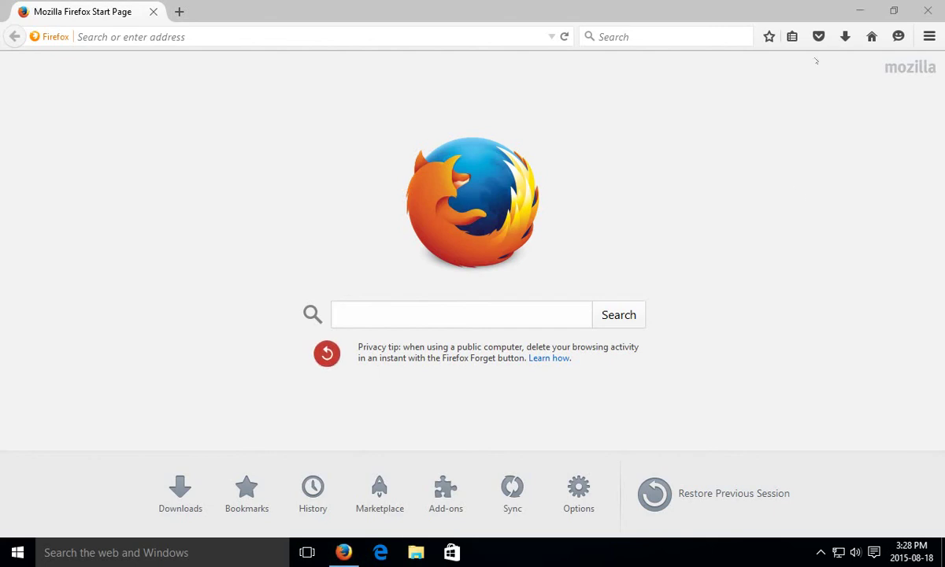
click(927, 12)
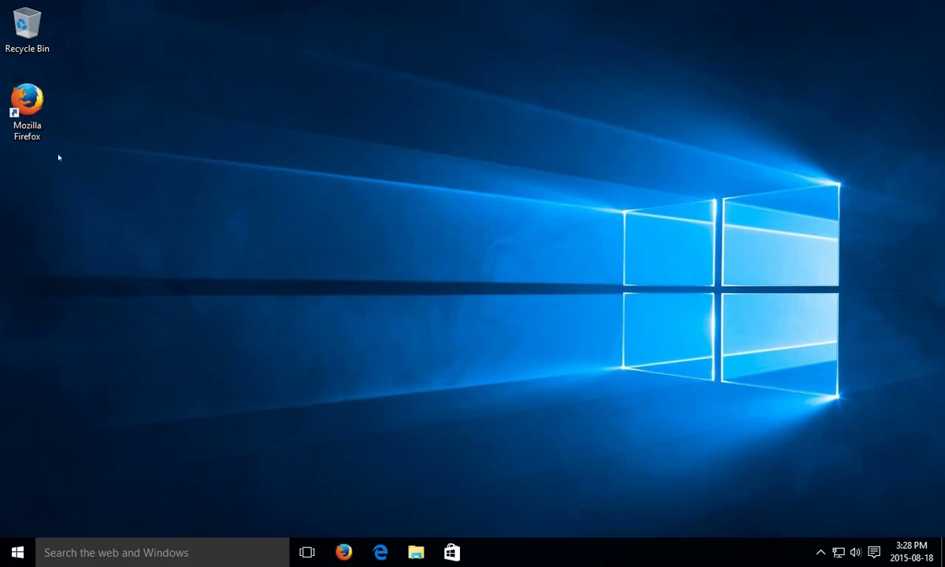
- Drag Mozilla Firefox from Recently added into the Start menu tiles, then close Start
click(18, 552)
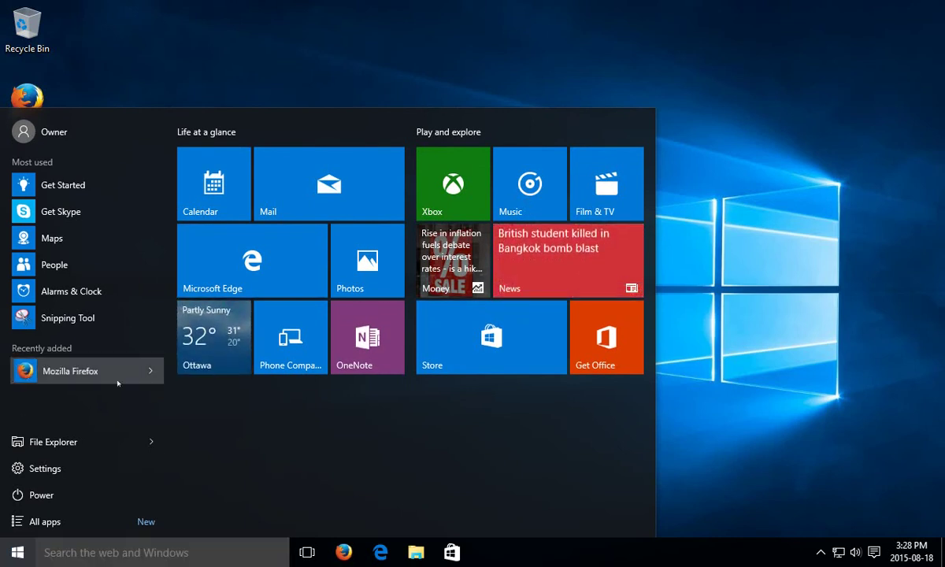
drag(118, 383, 209, 407)
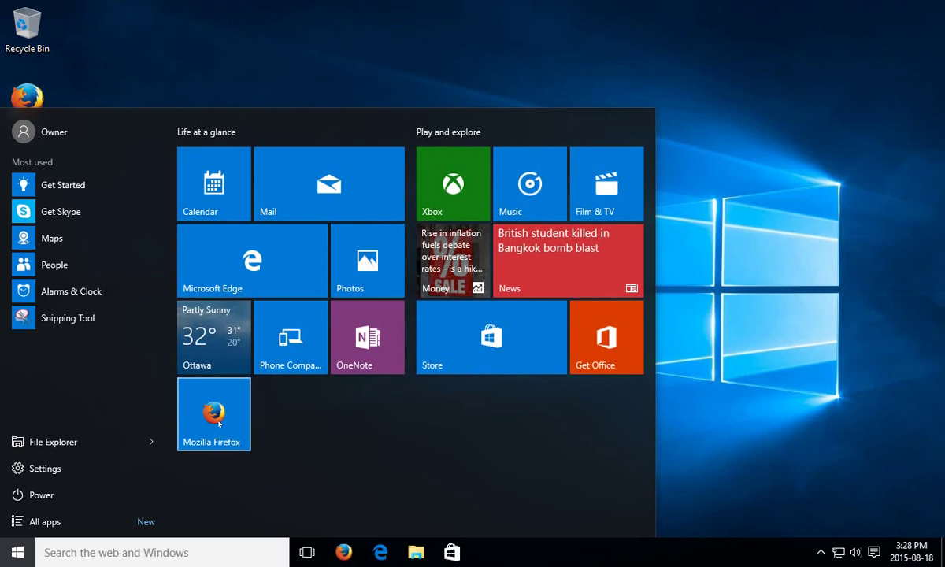
click(776, 410)
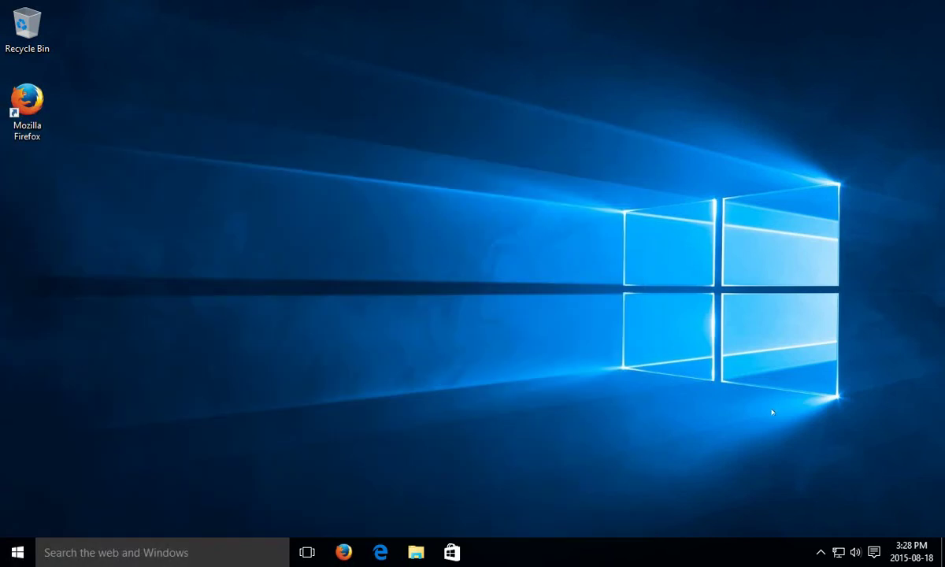